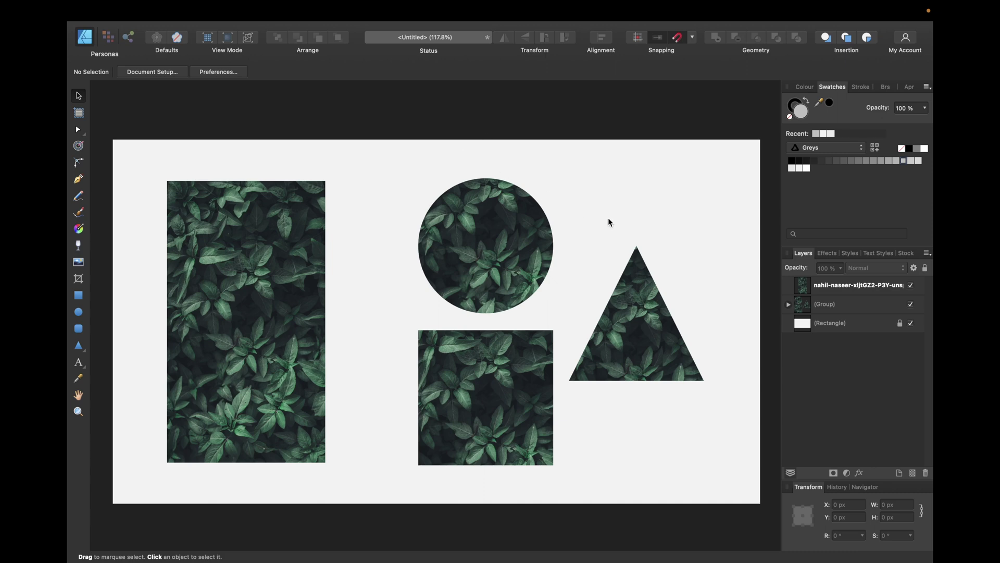
# Hide the group of finished circle, square and triangle leaf shapes so only the leaf photo shows.
pyautogui.click(245, 310)
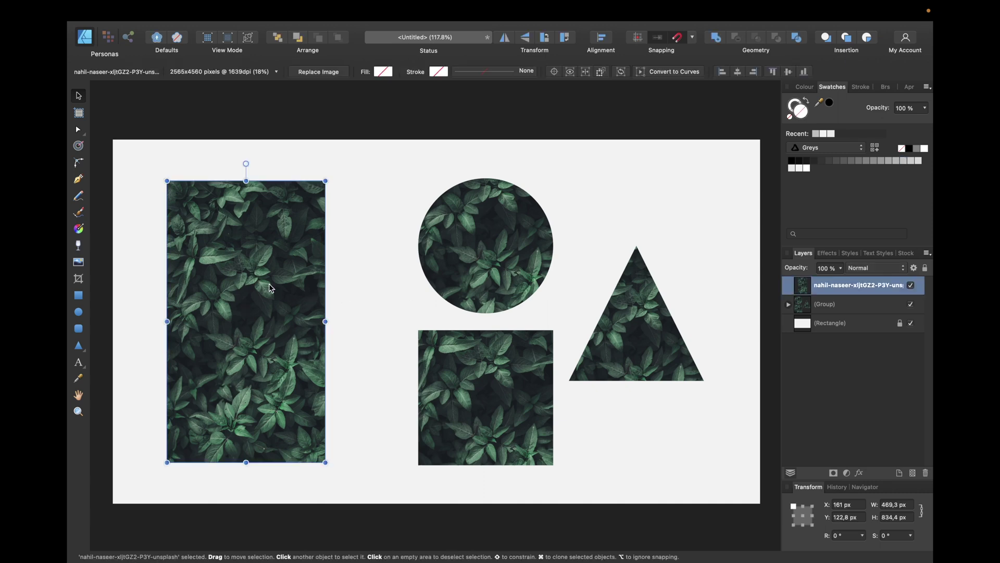
pyautogui.click(454, 261)
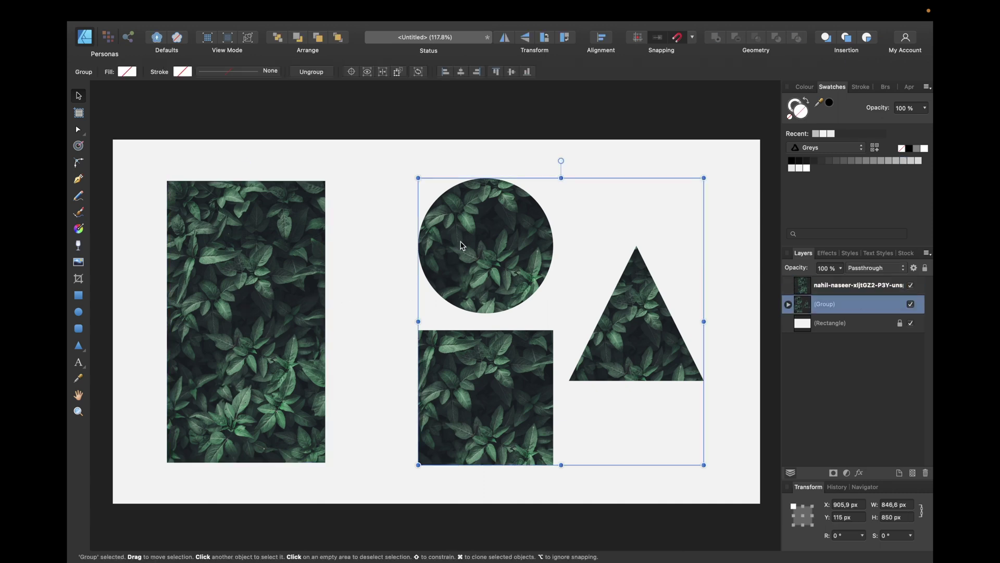
pyautogui.click(911, 304)
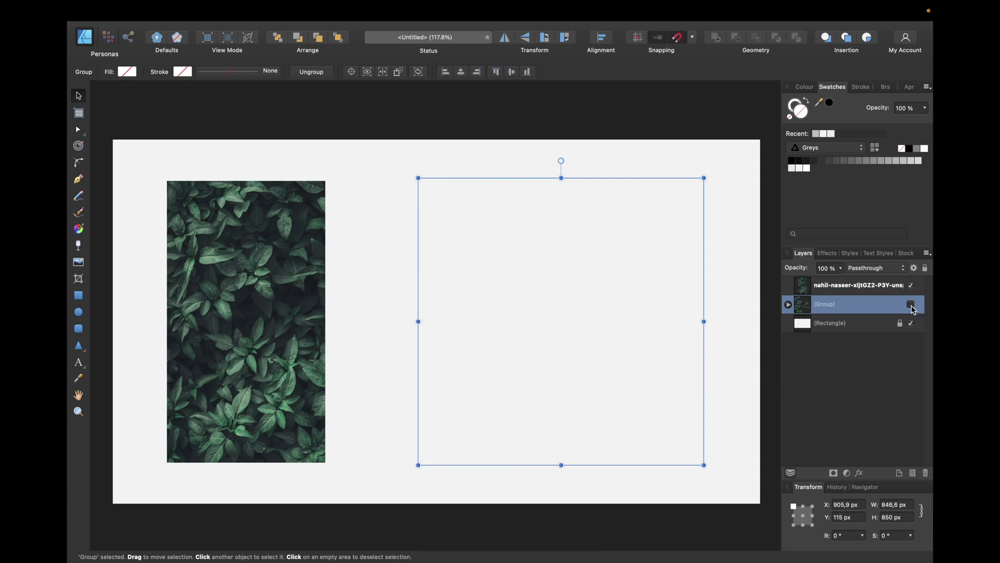
pyautogui.click(530, 114)
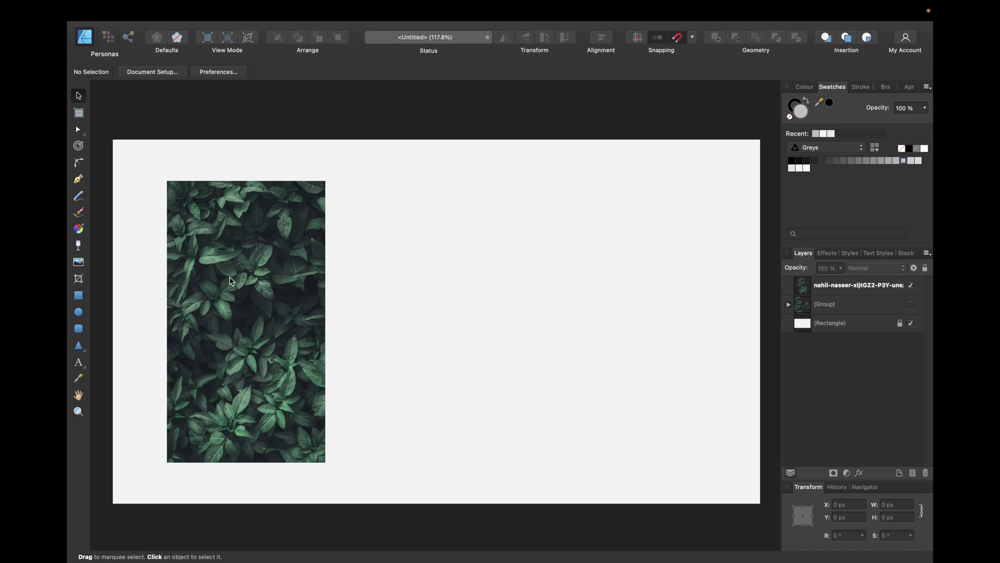
# Draw a 303.4 px grey square and a 395.7 px grey circle right of the leaf photo.
pyautogui.click(83, 297)
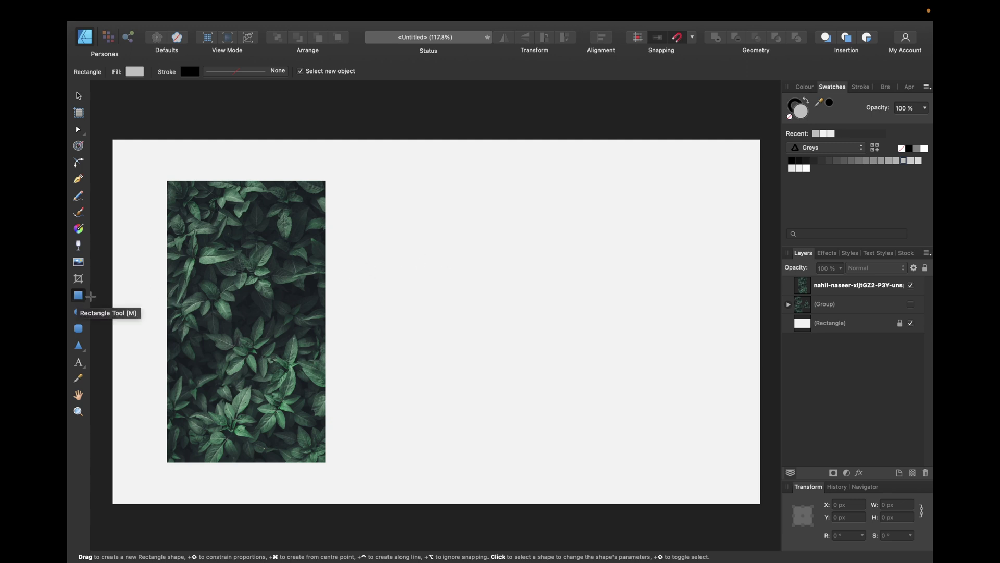
pyautogui.moveTo(421, 180); pyautogui.dragTo(541, 264)
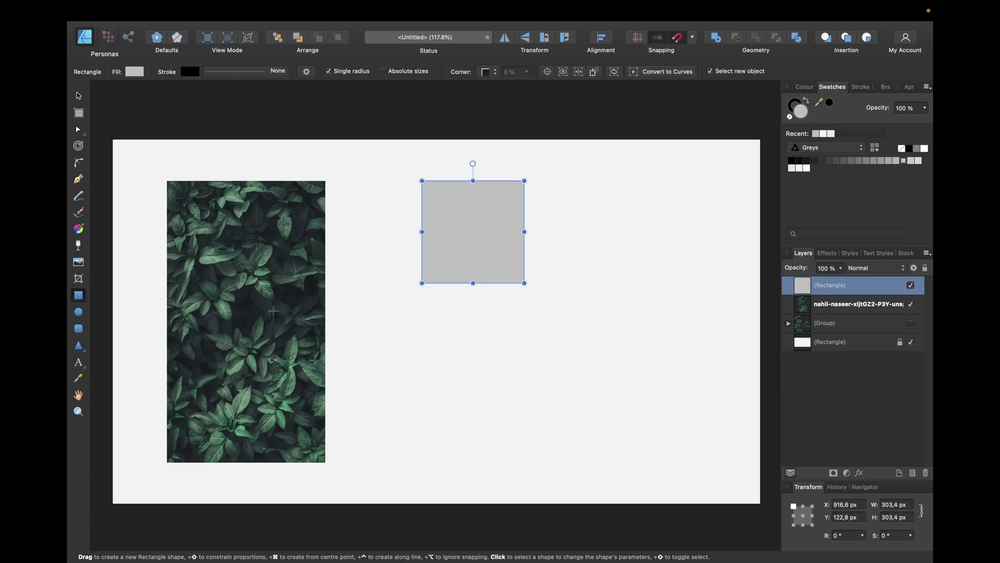
pyautogui.click(79, 312)
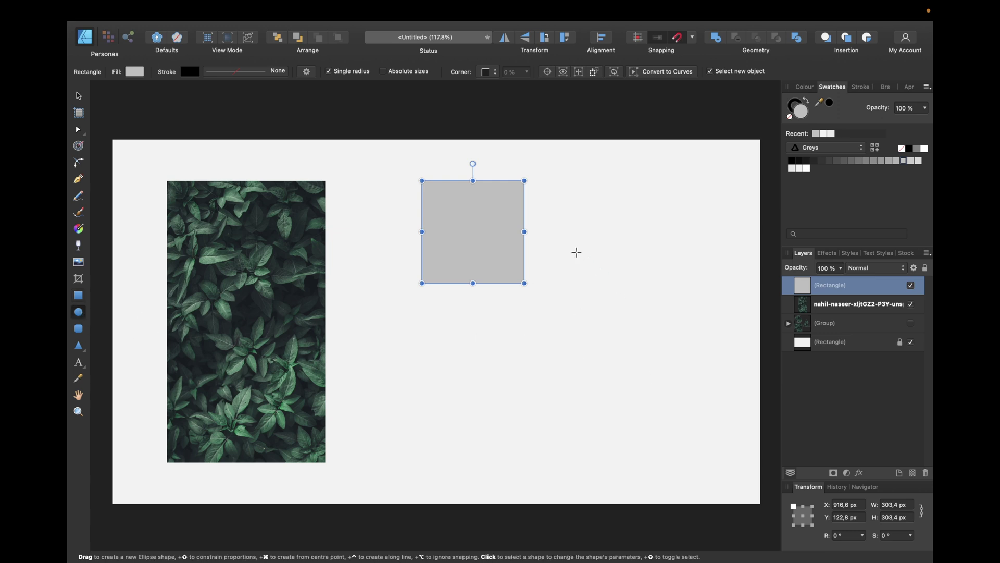
pyautogui.moveTo(571, 246); pyautogui.dragTo(708, 376)
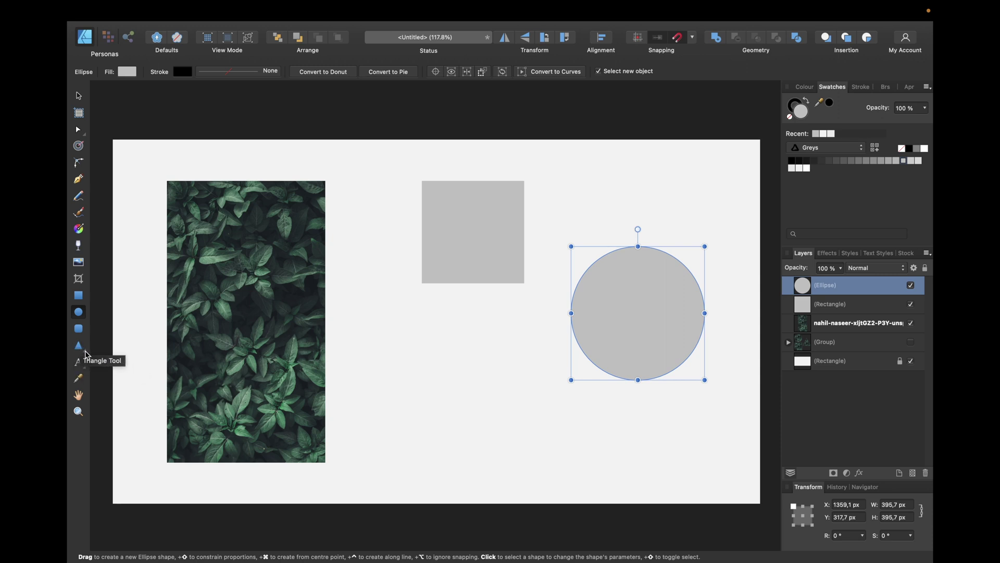
# Draw a 411.9 px grey triangle below the square, then reselect the square.
pyautogui.click(87, 355)
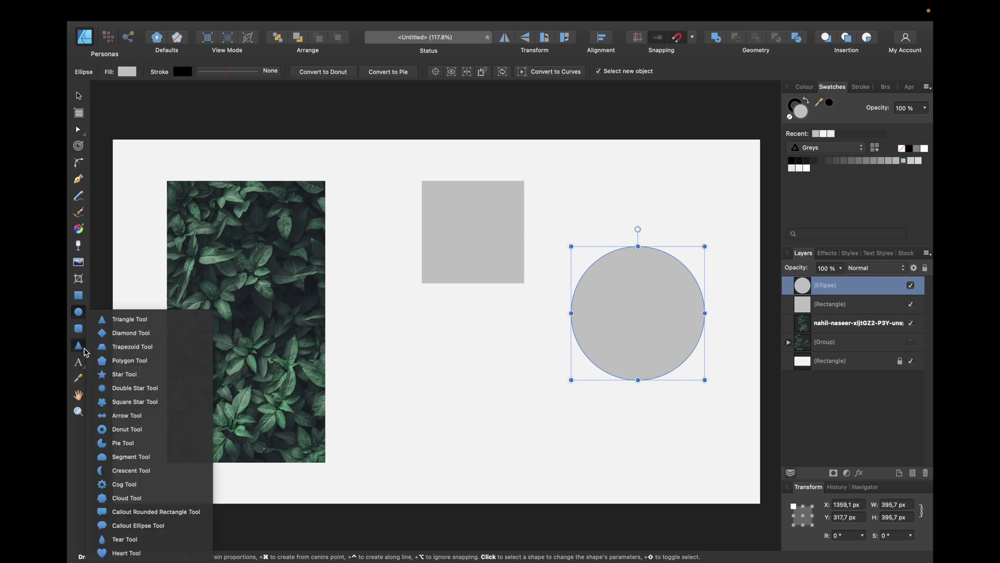
pyautogui.click(111, 321)
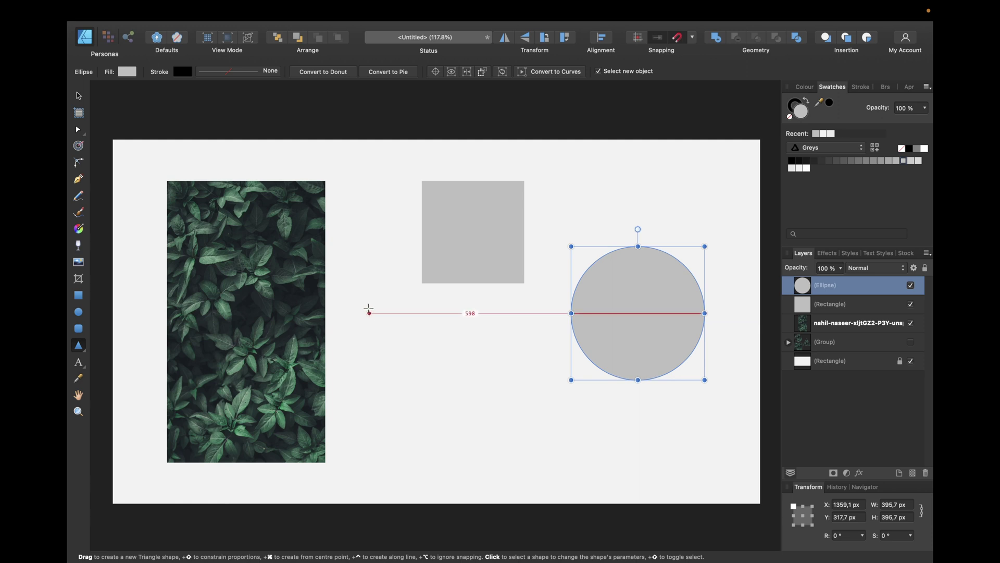
pyautogui.moveTo(369, 313); pyautogui.dragTo(525, 433)
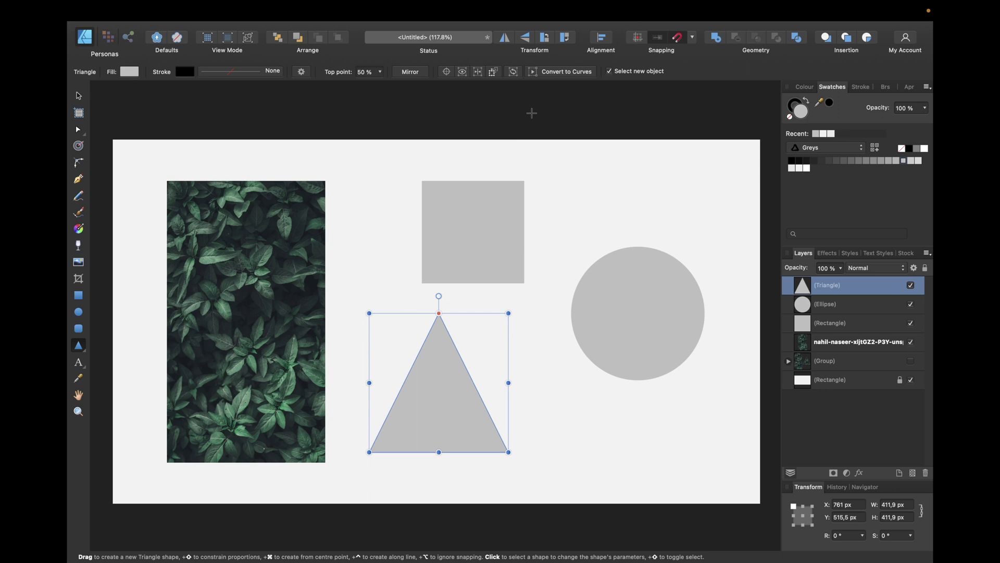
pyautogui.click(78, 95)
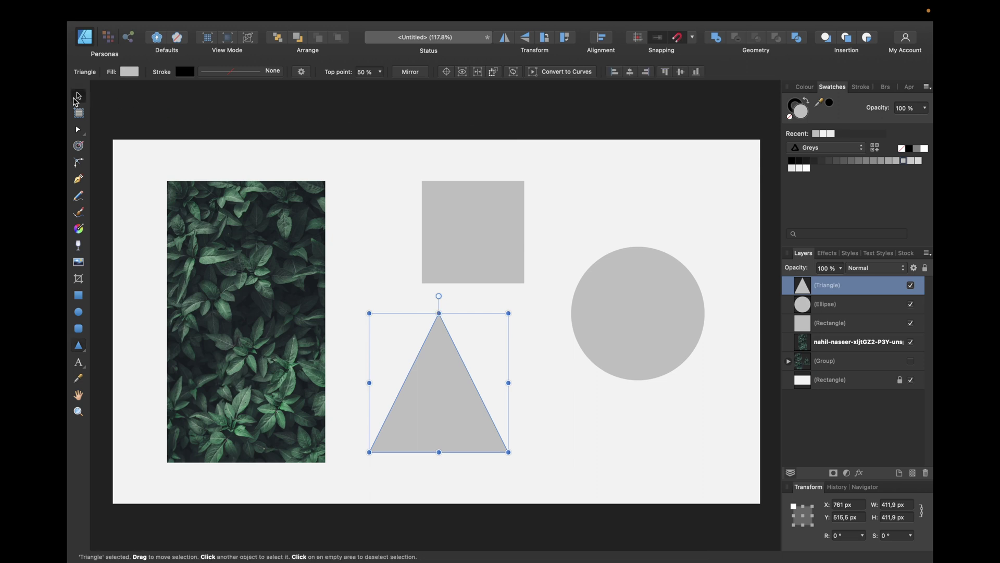
pyautogui.click(495, 215)
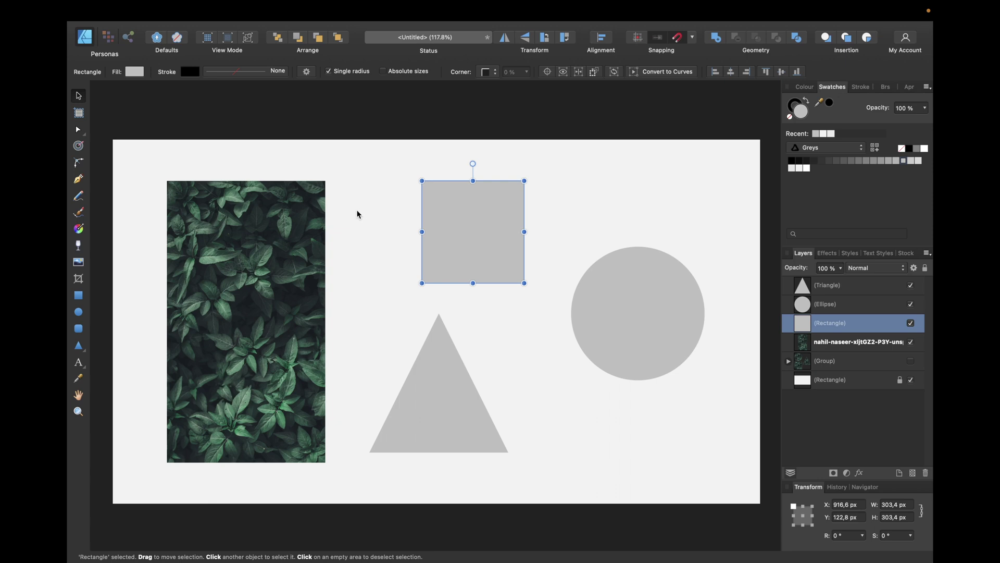
# Duplicate the leaf photo twice with Cmd+J, giving three stacked copies.
pyautogui.click(283, 286)
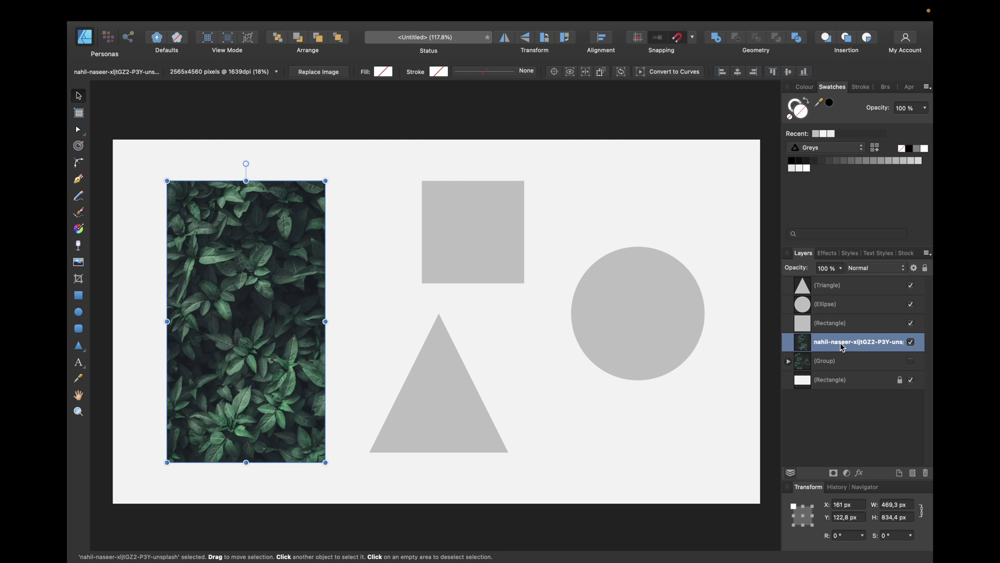
pyautogui.press('super+j')
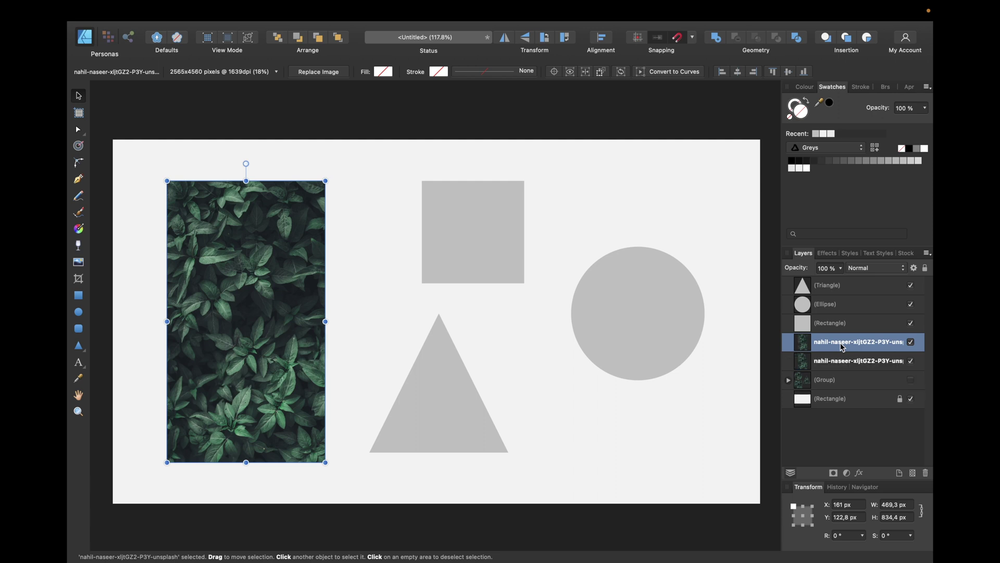
pyautogui.press('super+j')
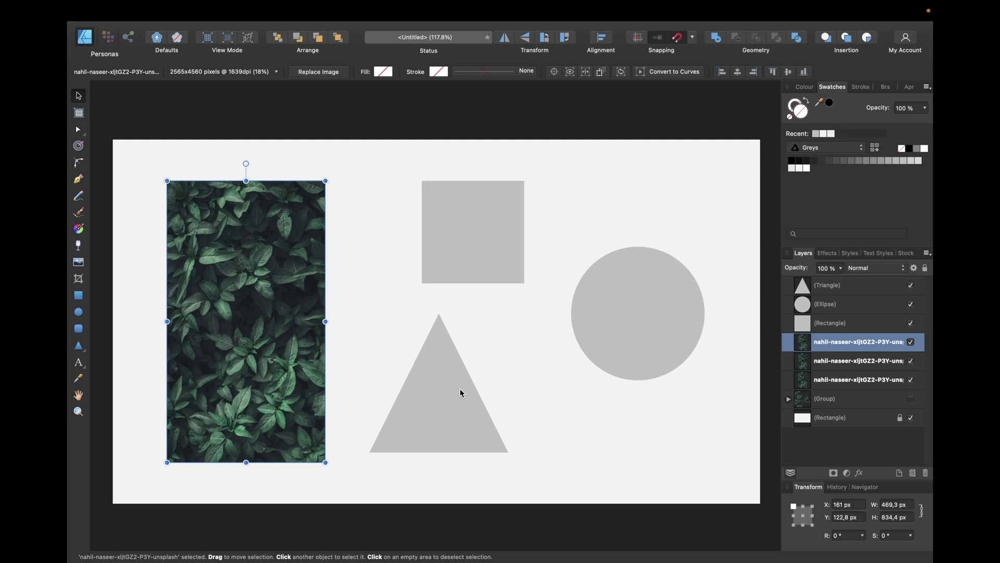
# Clip a leaf photo copy inside the triangle layer and move it over the triangle.
pyautogui.doubleClick(824, 343)
pyautogui.moveTo(823, 341); pyautogui.dragTo(849, 292)
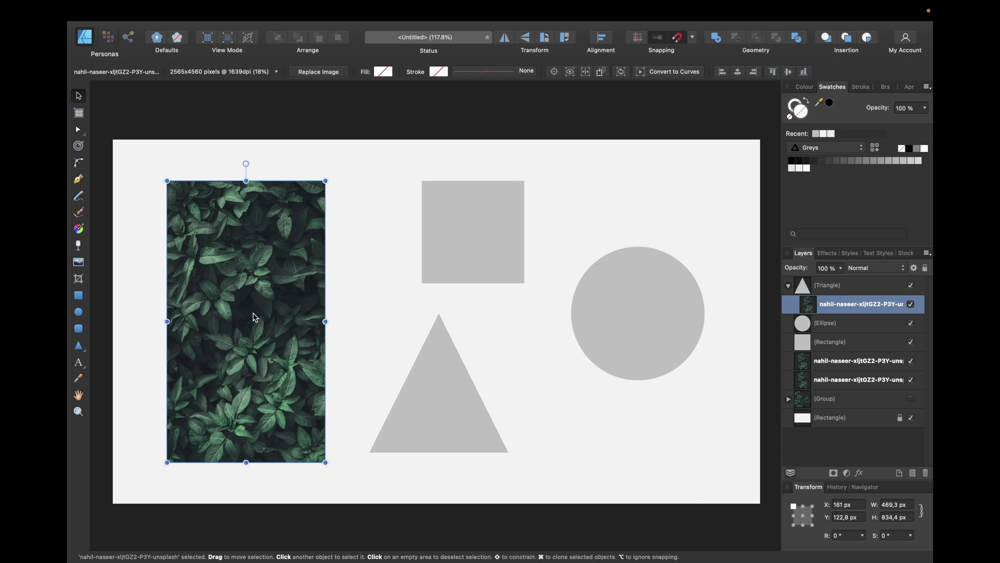
pyautogui.moveTo(254, 320); pyautogui.dragTo(446, 376)
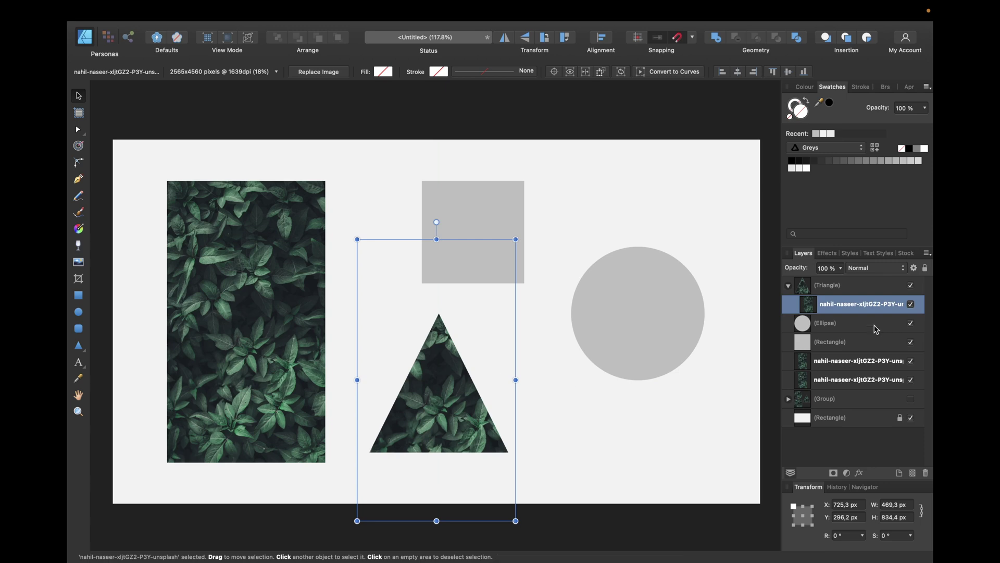
# Scale the clipped photo down to 432.6 × 769 px and rotate it a quarter turn.
pyautogui.moveTo(357, 239); pyautogui.dragTo(365, 253)
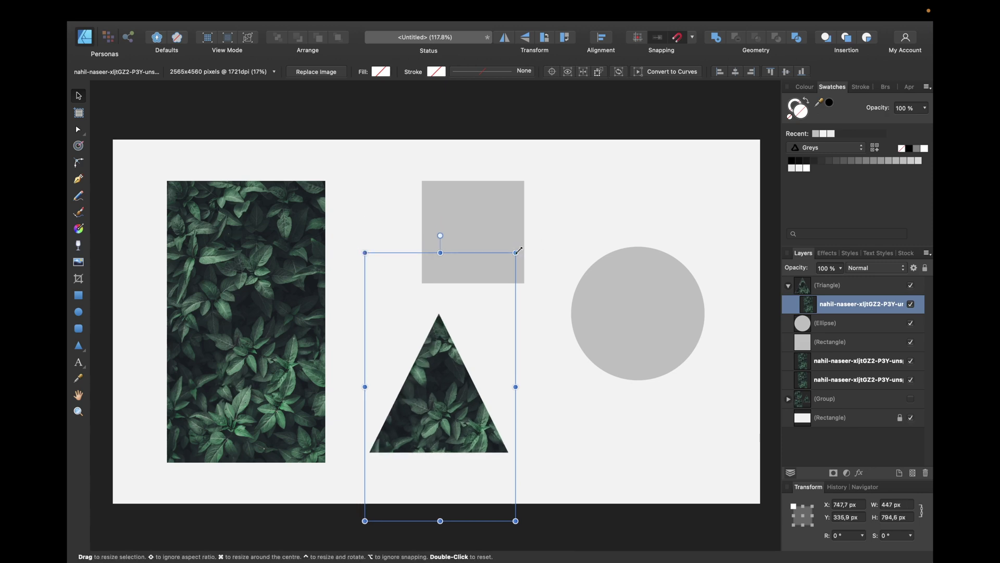
pyautogui.moveTo(516, 253); pyautogui.dragTo(511, 261)
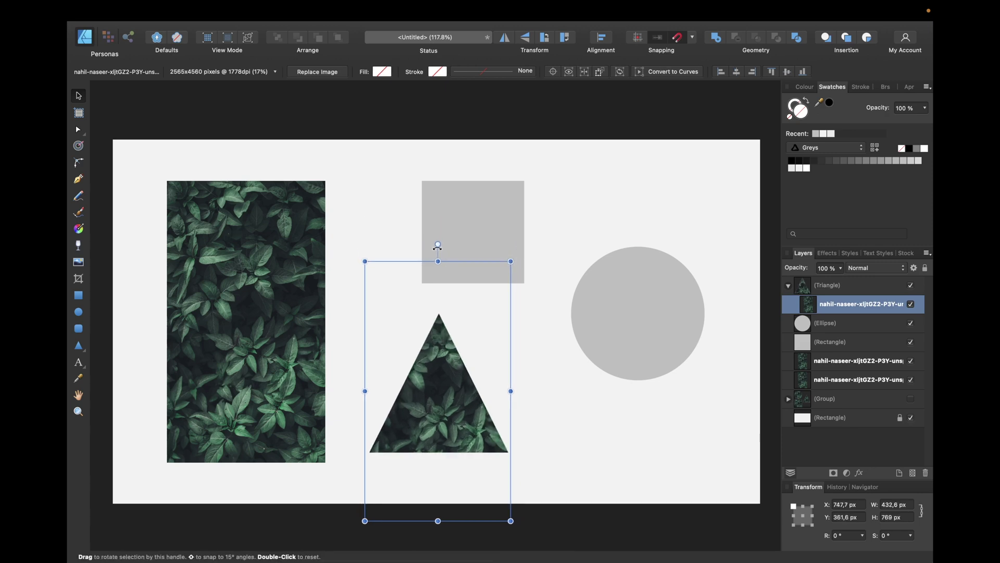
pyautogui.moveTo(437, 243); pyautogui.dragTo(444, 268)
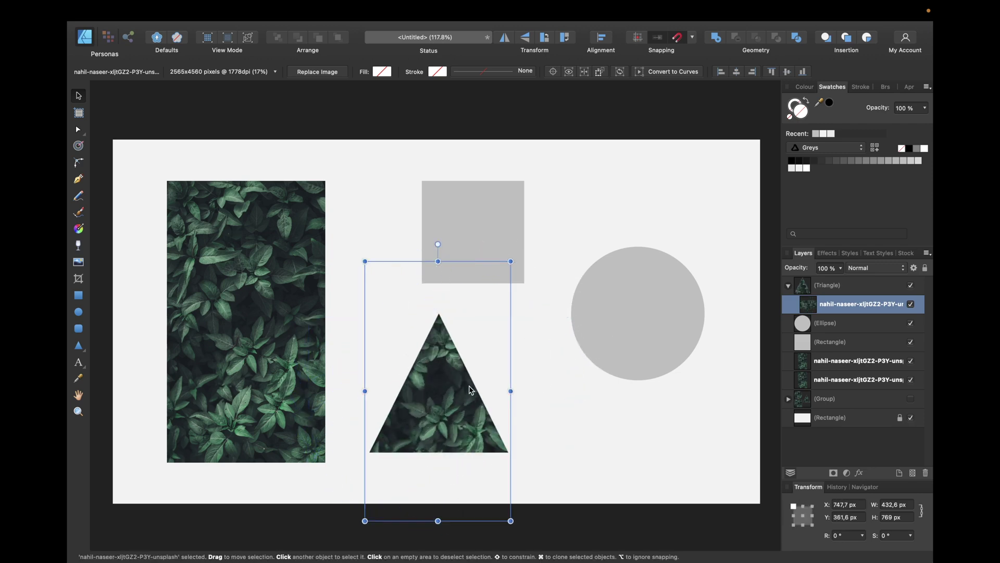
# Convert the leaf-filled triangle to curves.
pyautogui.click(834, 287)
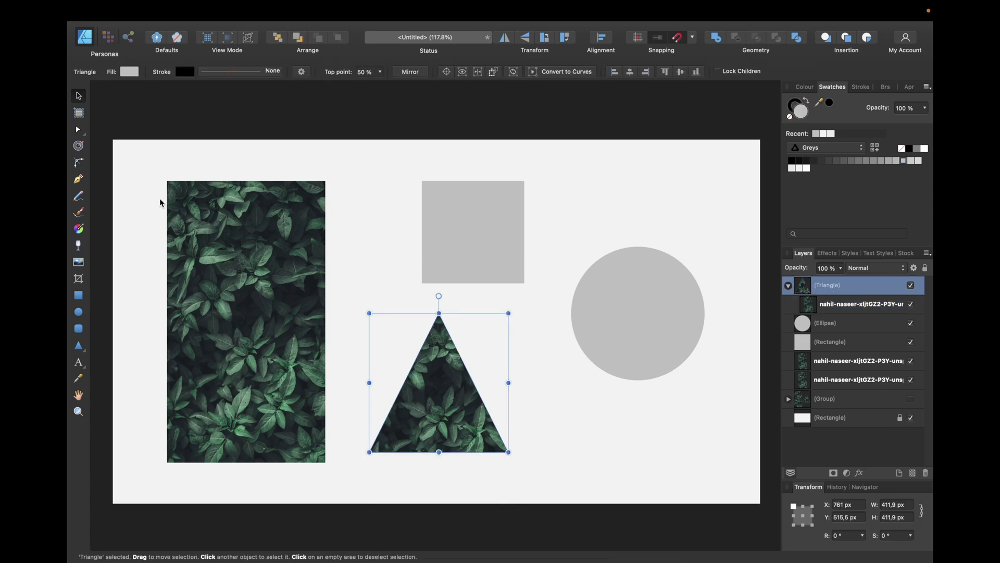
pyautogui.click(78, 131)
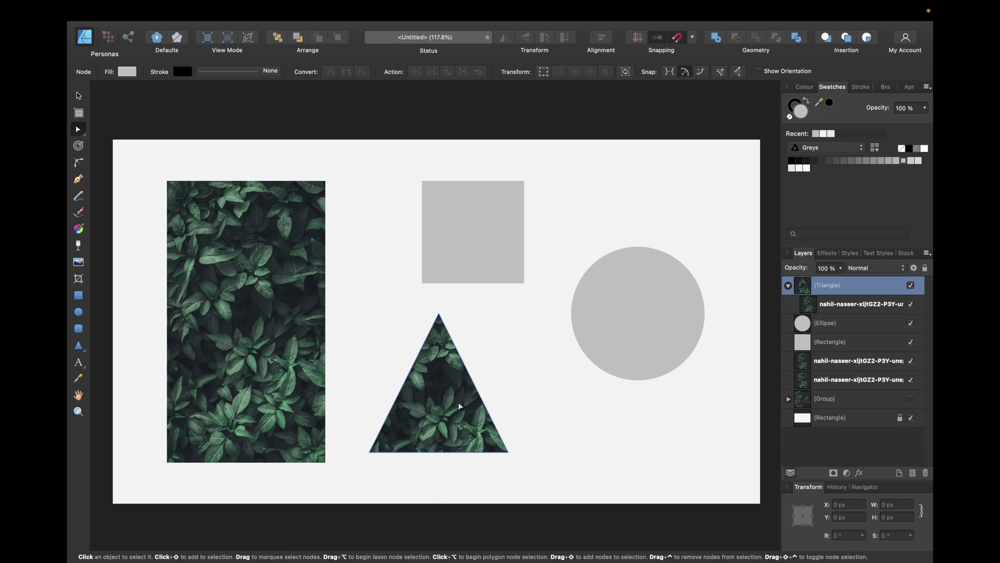
pyautogui.click(79, 96)
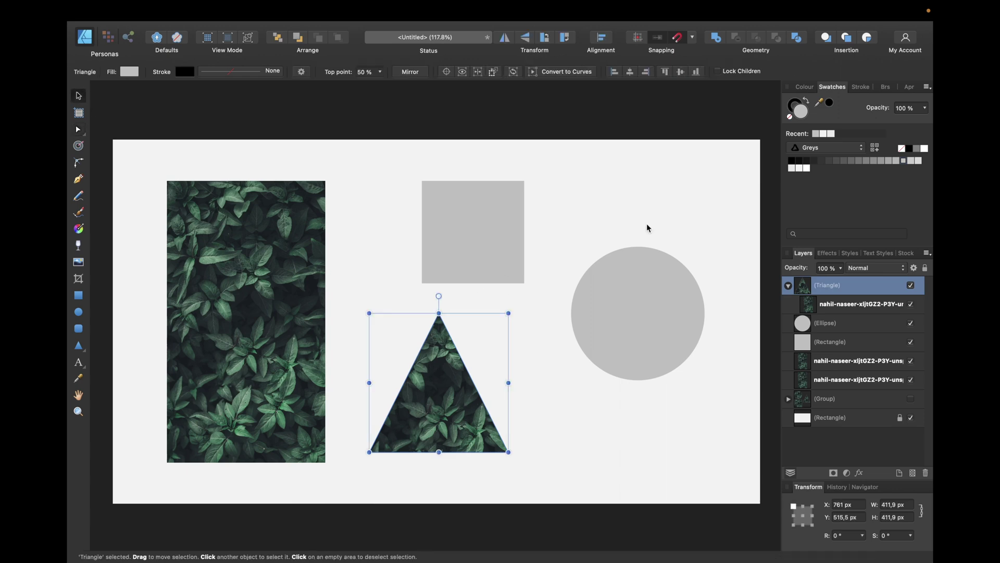
pyautogui.click(582, 73)
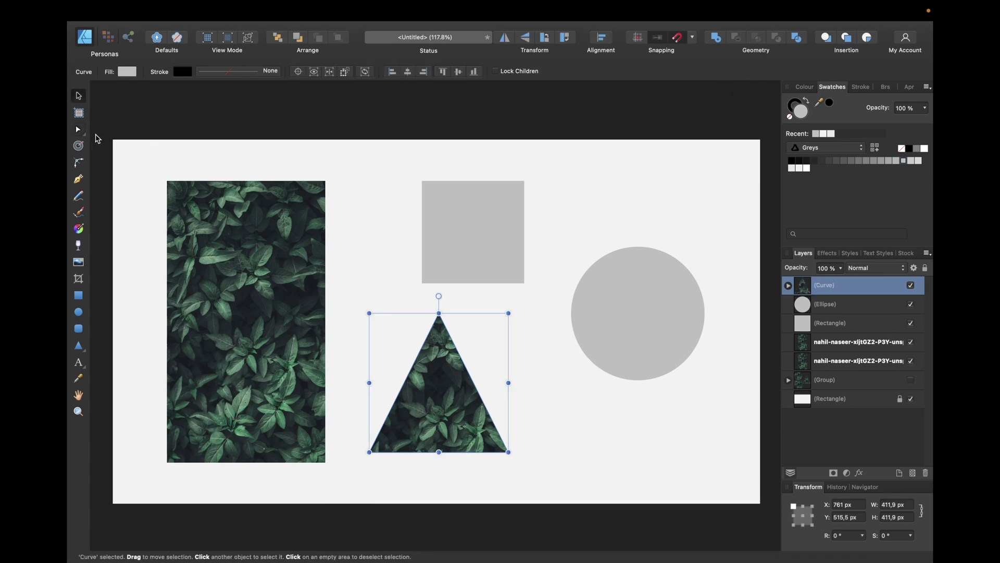
# Round all three triangle corners with a 10 px corner radius.
pyautogui.click(78, 129)
pyautogui.moveTo(364, 299); pyautogui.dragTo(534, 509)
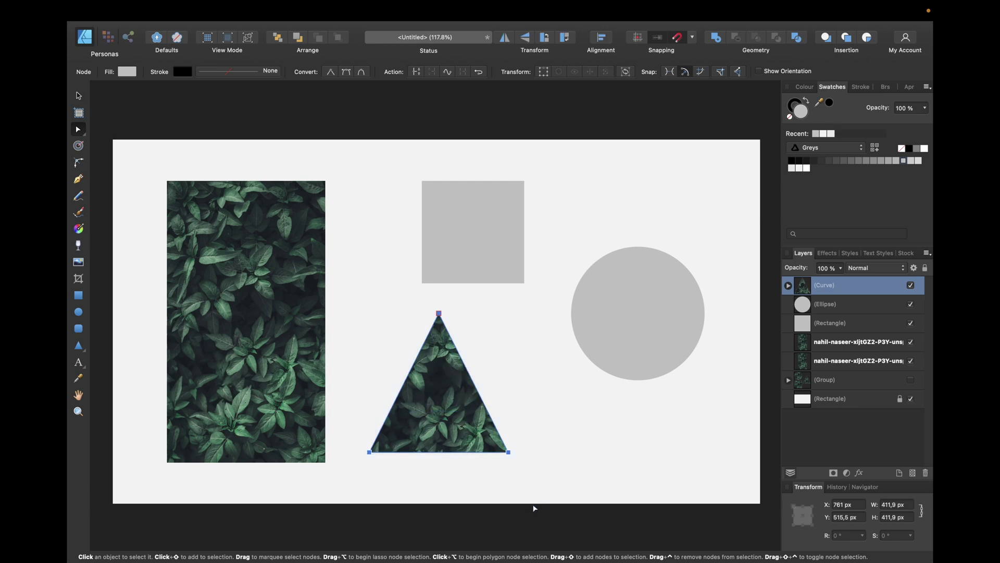
pyautogui.click(78, 163)
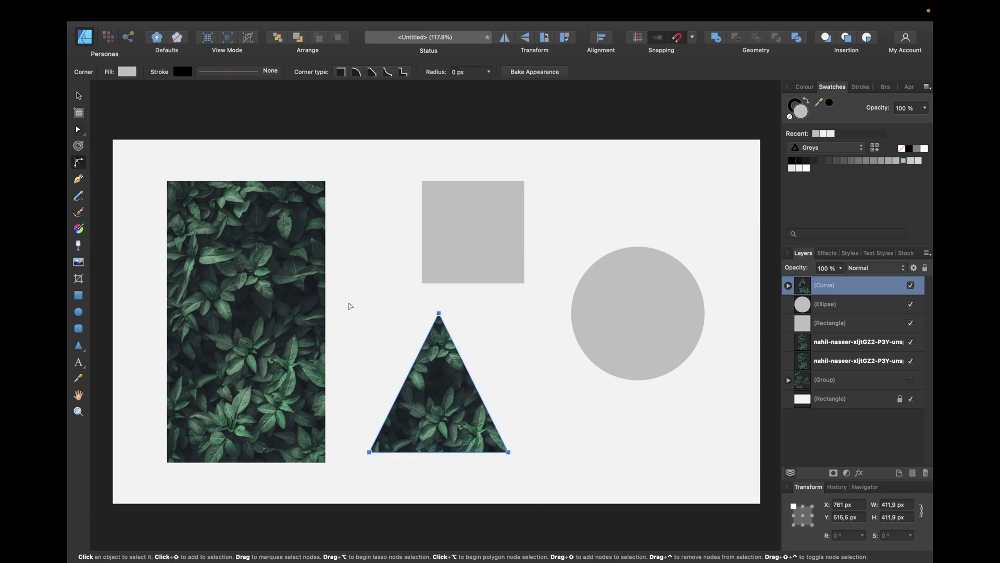
pyautogui.moveTo(350, 306); pyautogui.dragTo(567, 477)
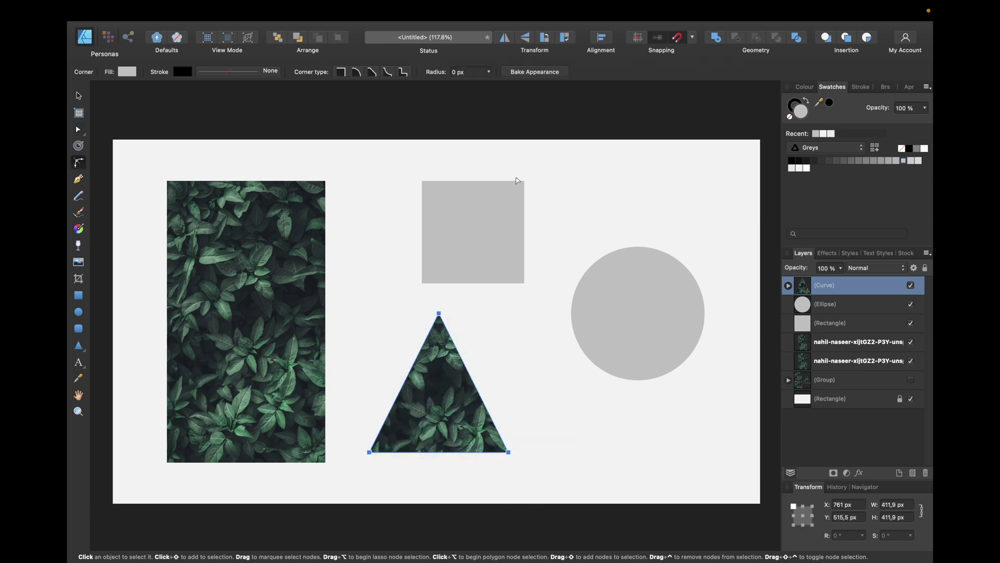
pyautogui.doubleClick(455, 72)
pyautogui.write('10')
pyautogui.press('Return')
pyautogui.click(558, 370)
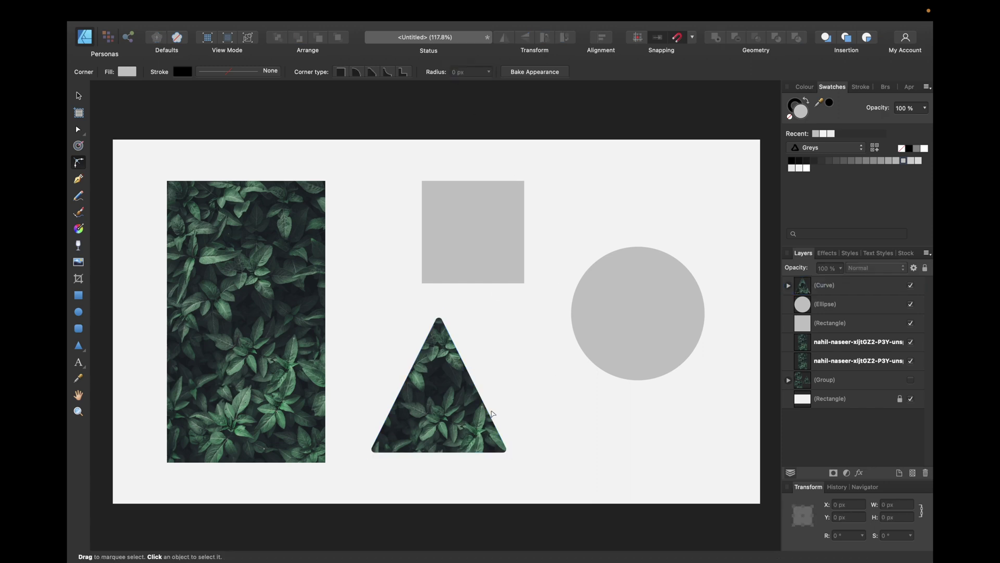
# Clip a leaf photo copy inside the grey square, then shrink and centre it there.
pyautogui.moveTo(831, 348); pyautogui.dragTo(814, 327)
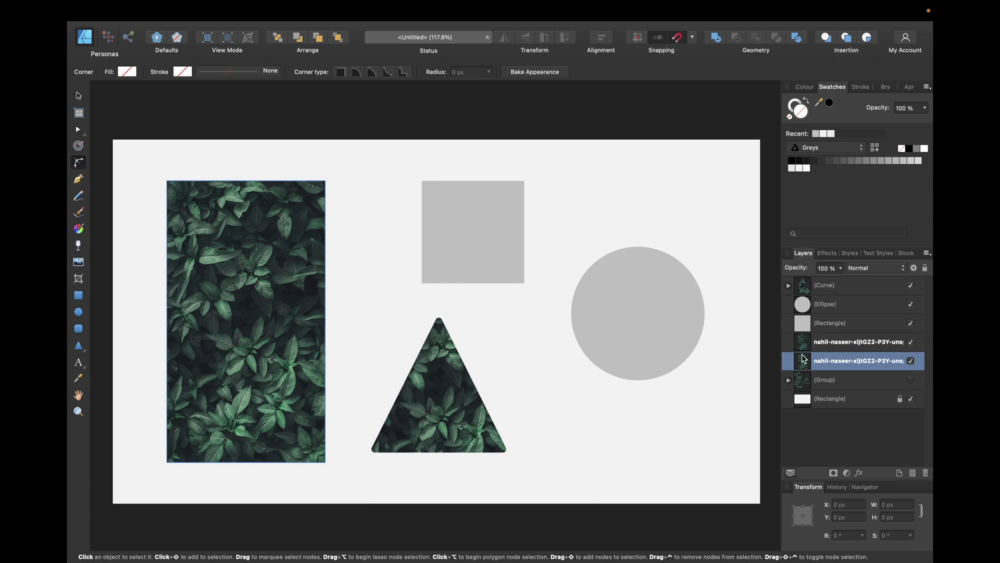
pyautogui.moveTo(825, 365); pyautogui.dragTo(836, 337)
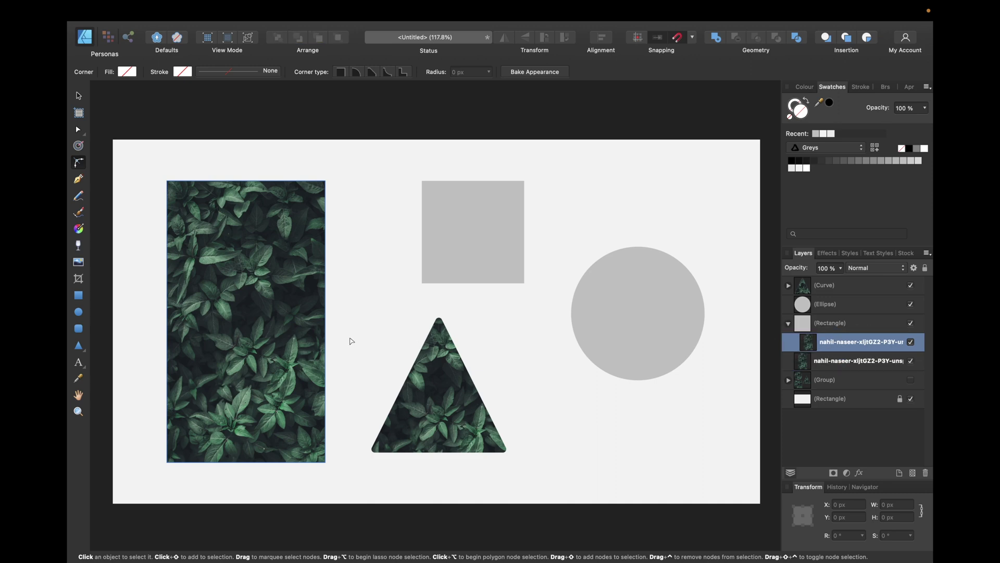
pyautogui.click(236, 316)
pyautogui.click(79, 96)
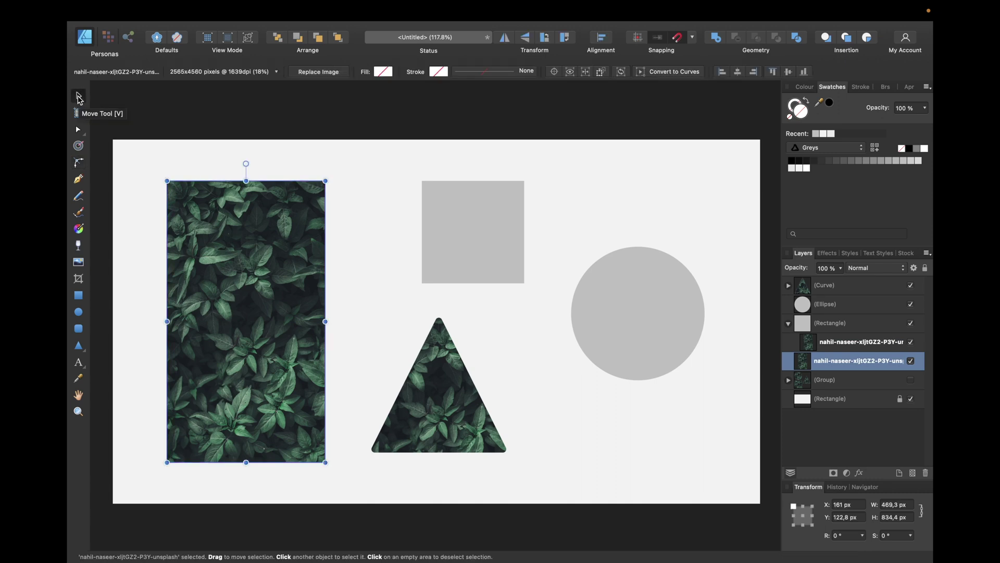
pyautogui.click(847, 344)
pyautogui.moveTo(265, 302); pyautogui.dragTo(493, 242)
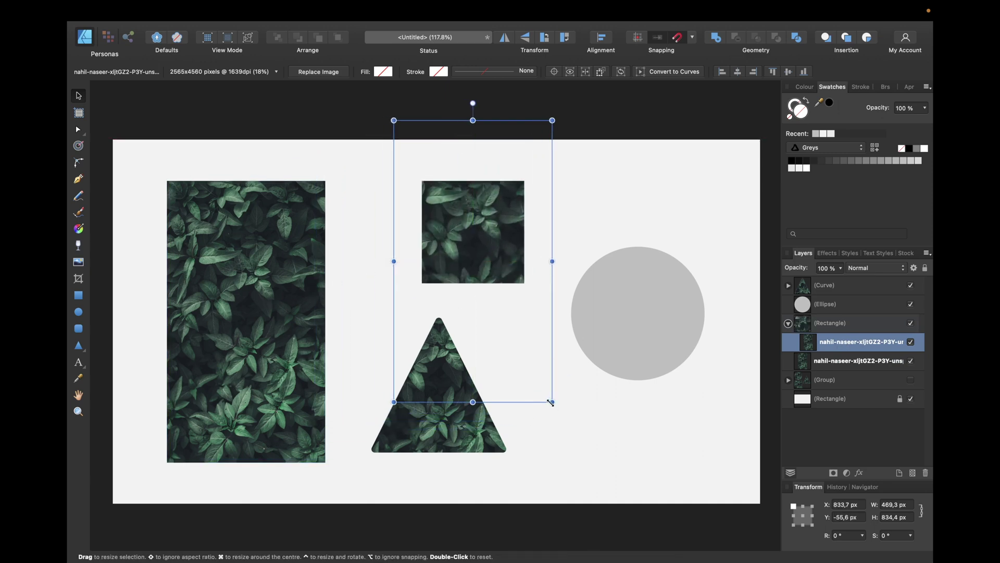
pyautogui.moveTo(551, 402); pyautogui.dragTo(527, 357)
pyautogui.moveTo(452, 290); pyautogui.dragTo(463, 284)
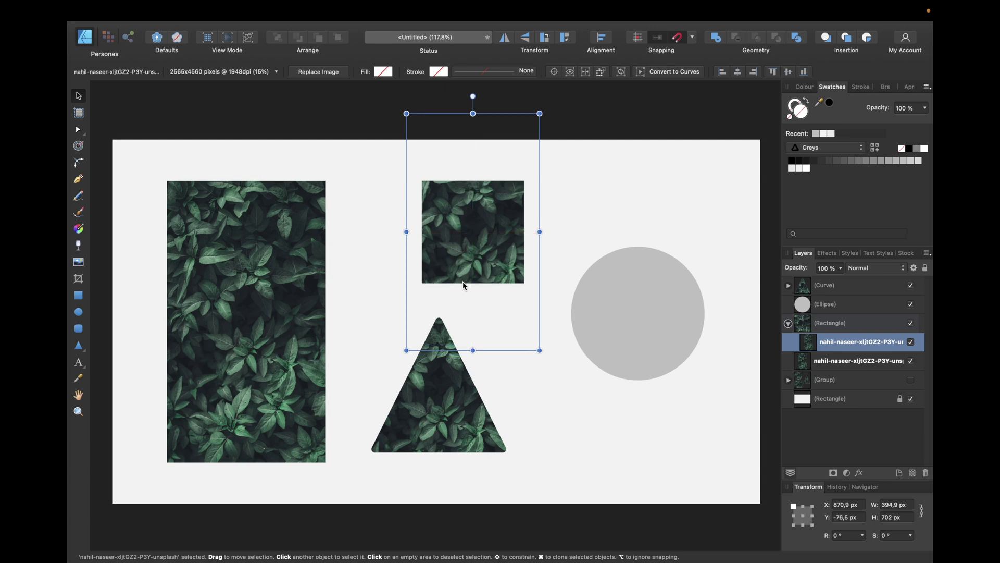
# Clip the remaining large leaf photo inside the circle and centre it.
pyautogui.click(839, 368)
pyautogui.moveTo(838, 369); pyautogui.dragTo(848, 320)
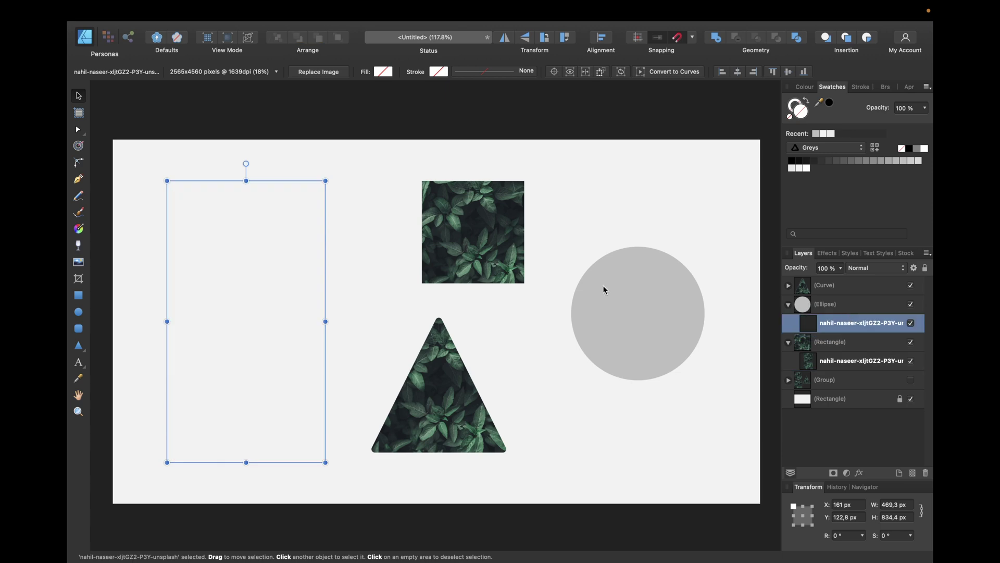
pyautogui.moveTo(261, 315); pyautogui.dragTo(628, 318)
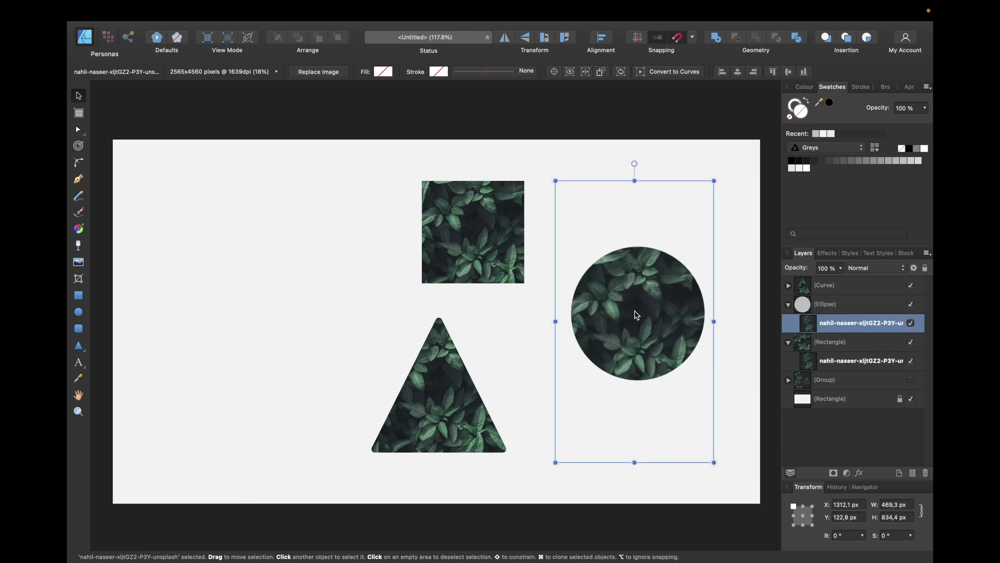
pyautogui.moveTo(637, 314); pyautogui.dragTo(640, 314)
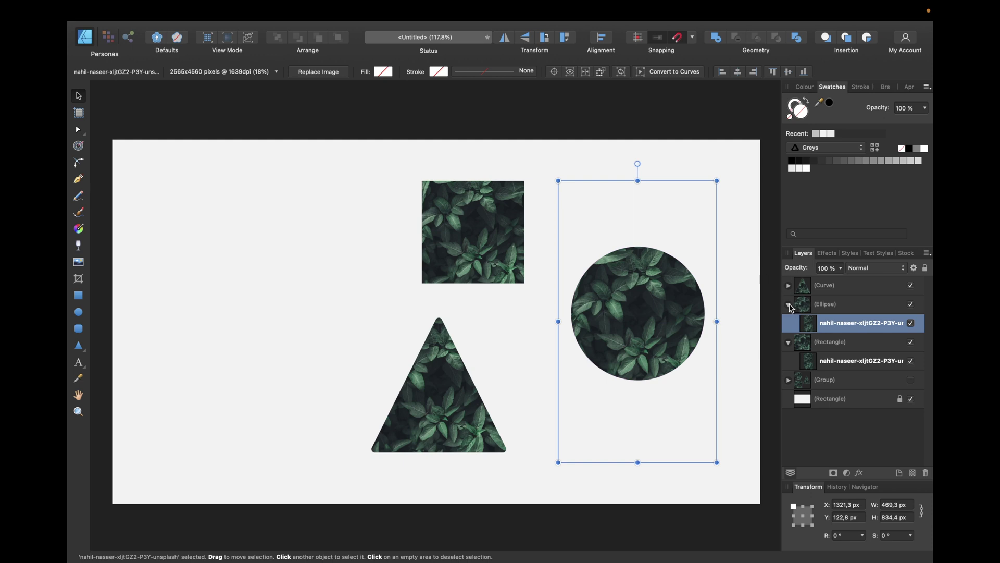
pyautogui.click(789, 305)
pyautogui.click(790, 323)
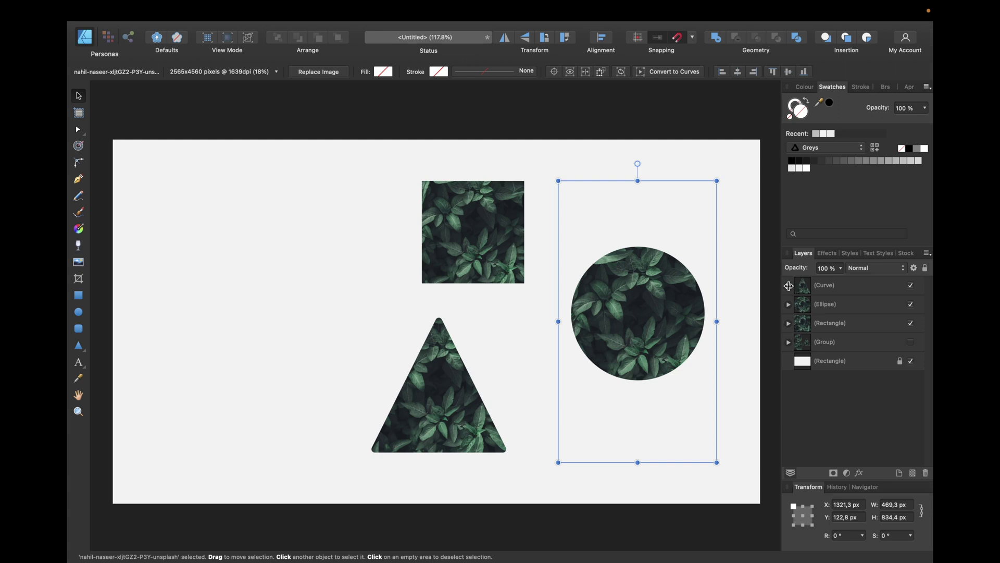
# Nudge the photo inside the triangle slightly right and down to centre it.
pyautogui.click(789, 286)
pyautogui.click(854, 307)
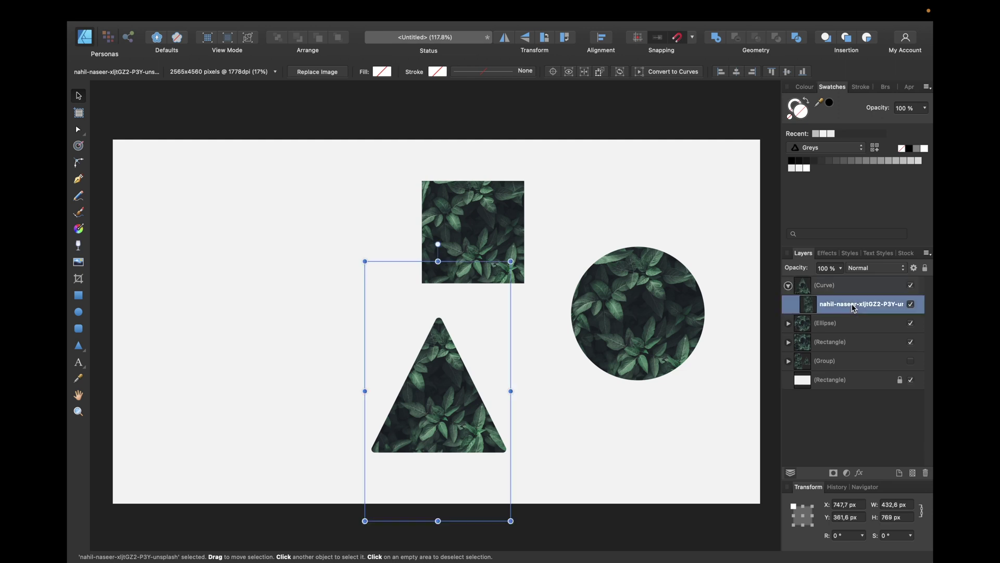
pyautogui.moveTo(445, 374); pyautogui.dragTo(447, 376)
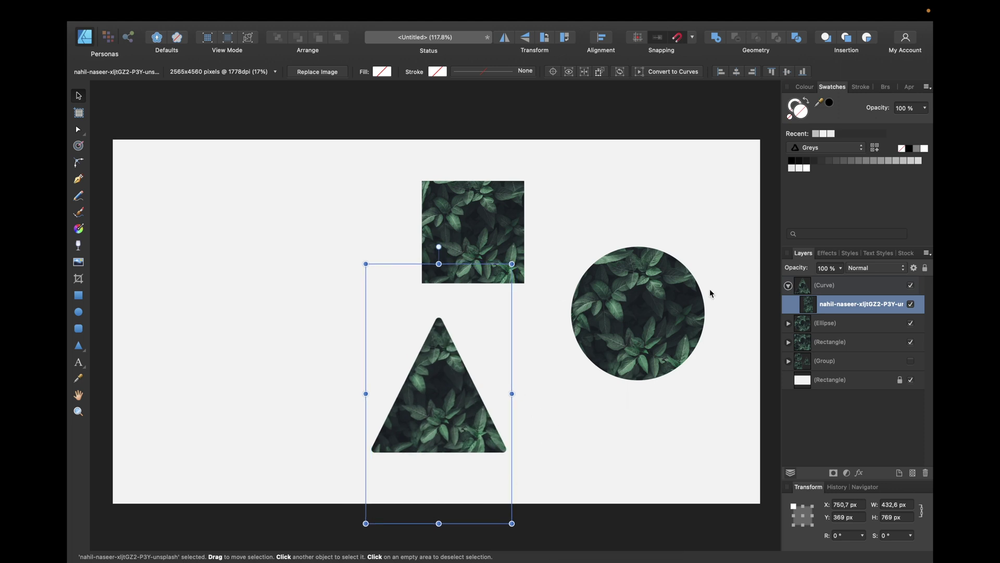
pyautogui.click(788, 286)
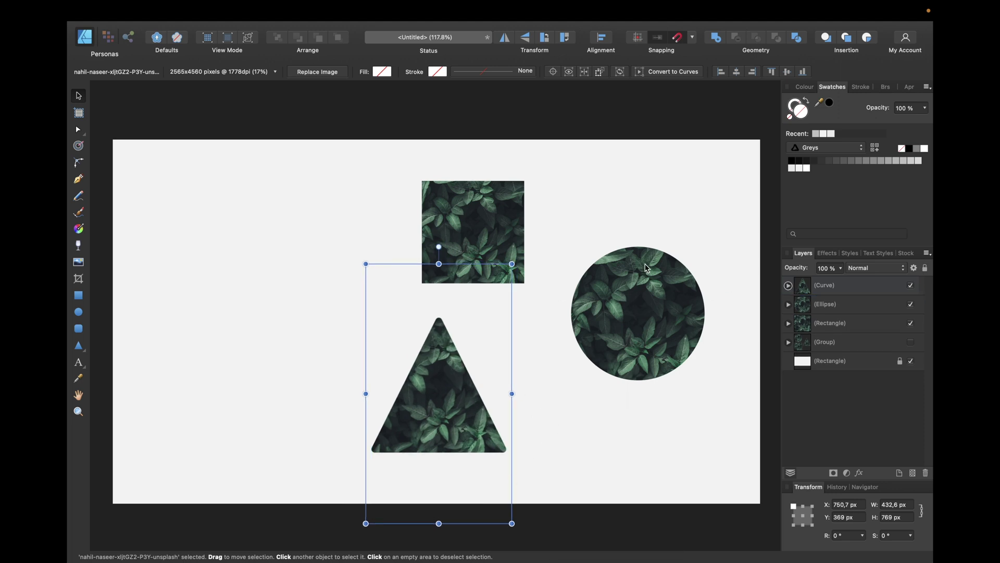
pyautogui.click(577, 202)
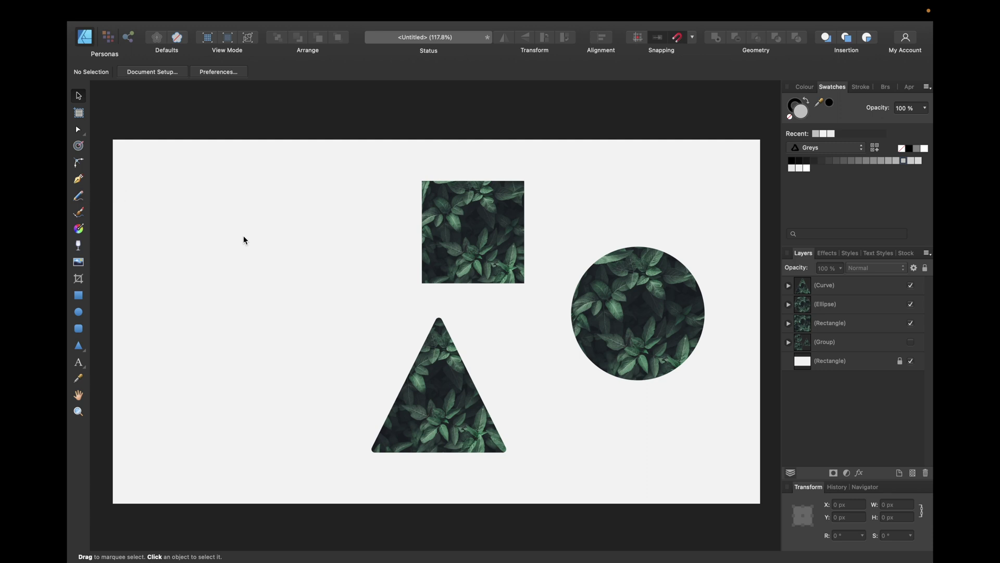
# Convert the leaf-filled square to curves and round its four corners to 10 px.
pyautogui.click(439, 215)
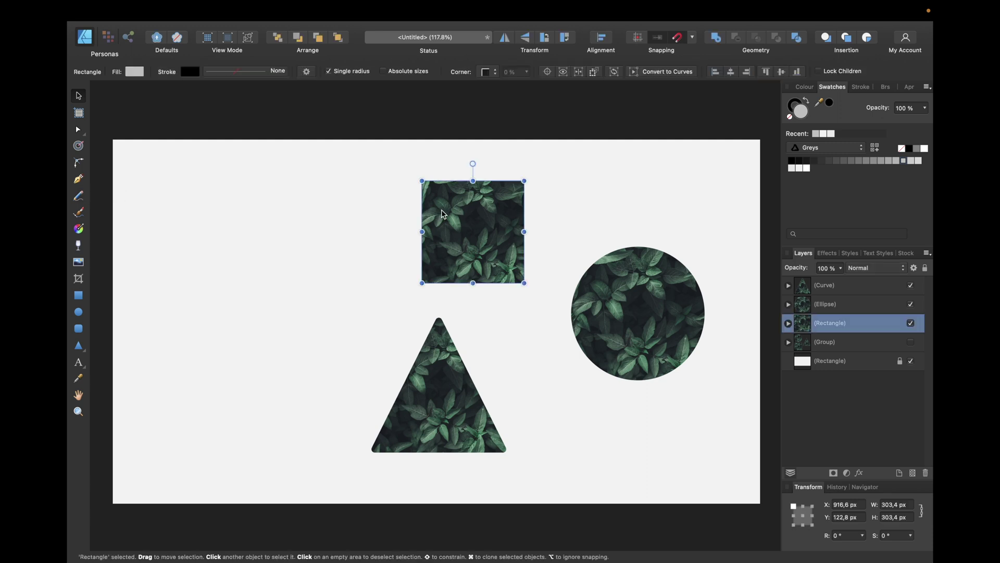
pyautogui.click(684, 78)
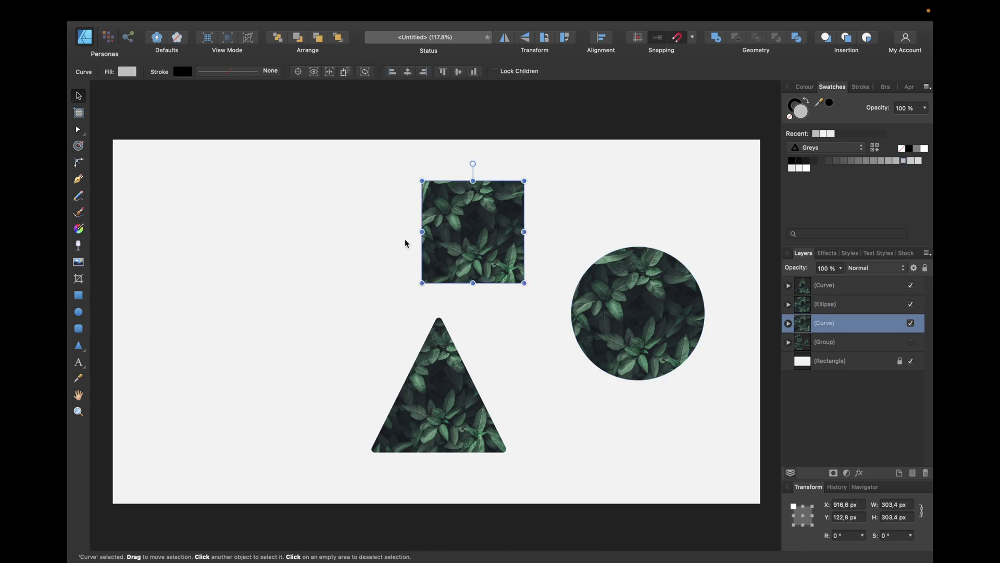
pyautogui.press('a')
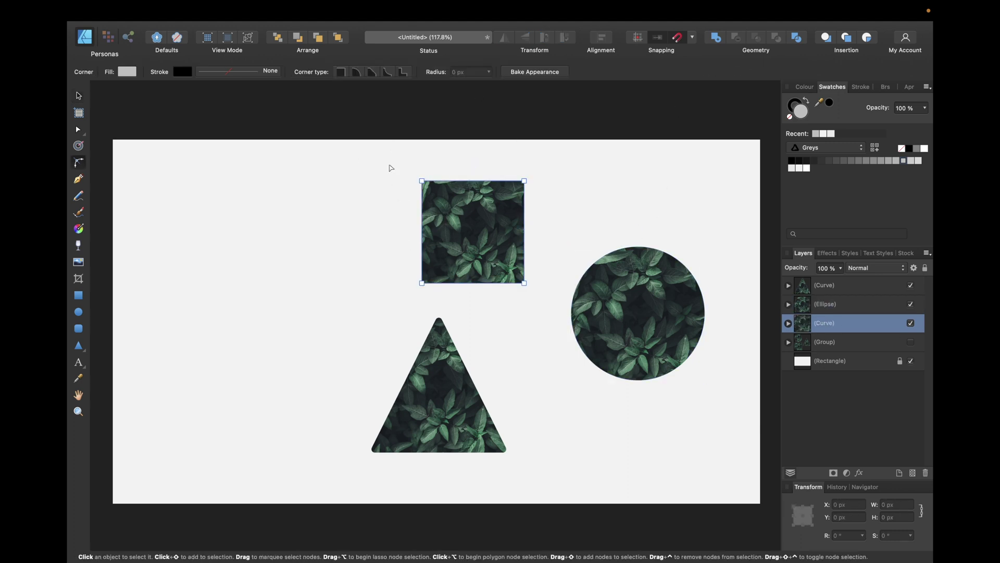
pyautogui.moveTo(395, 147); pyautogui.dragTo(553, 305)
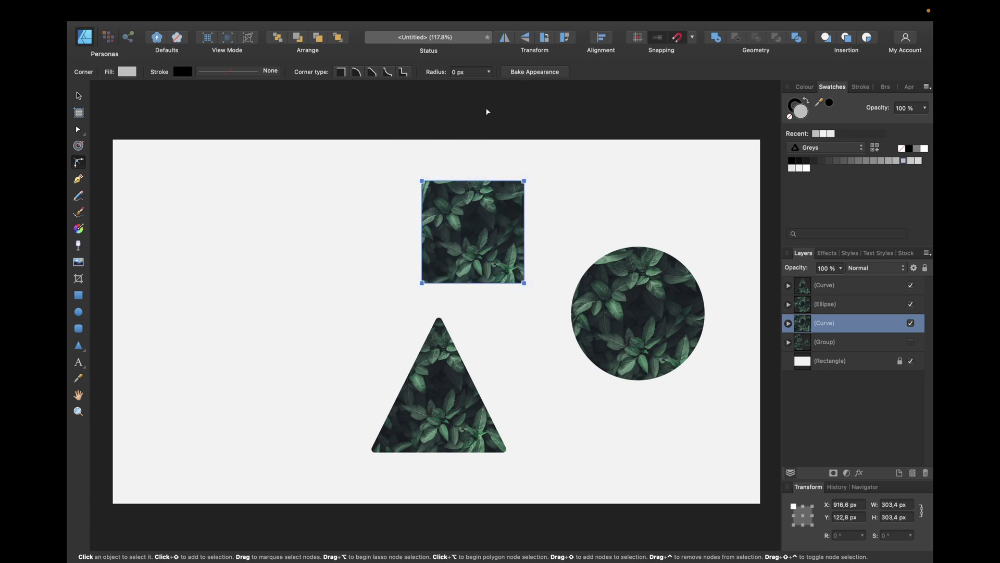
pyautogui.click(453, 73)
pyautogui.write('10')
pyautogui.press('Return')
pyautogui.click(612, 179)
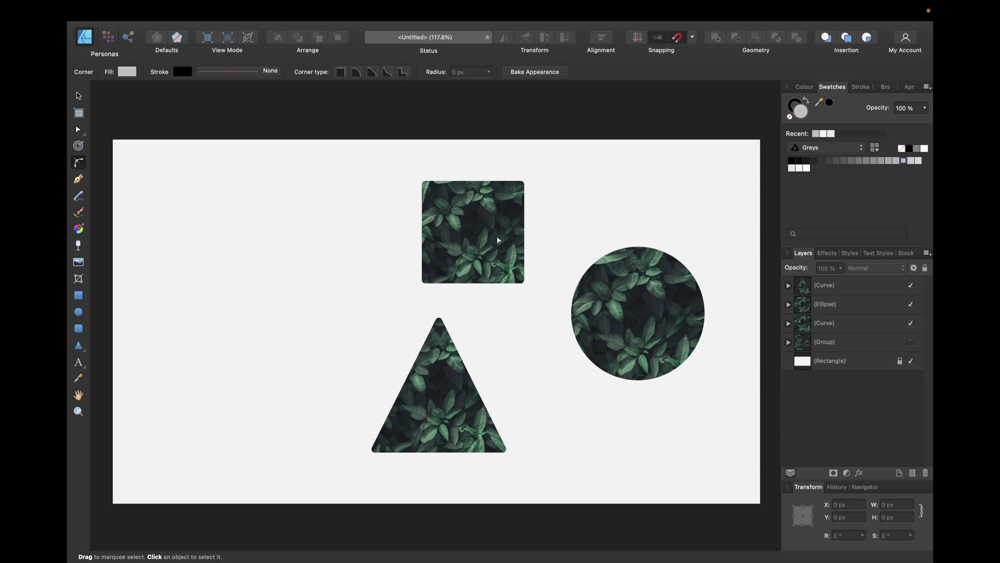
# Move the rounded square left, level with the circle.
pyautogui.moveTo(538, 111); pyautogui.dragTo(406, 351)
pyautogui.press('v')
pyautogui.moveTo(458, 238); pyautogui.dragTo(244, 327)
# Raise the triangle and nudge the circle left so the three shapes form one row.
pyautogui.click(445, 385)
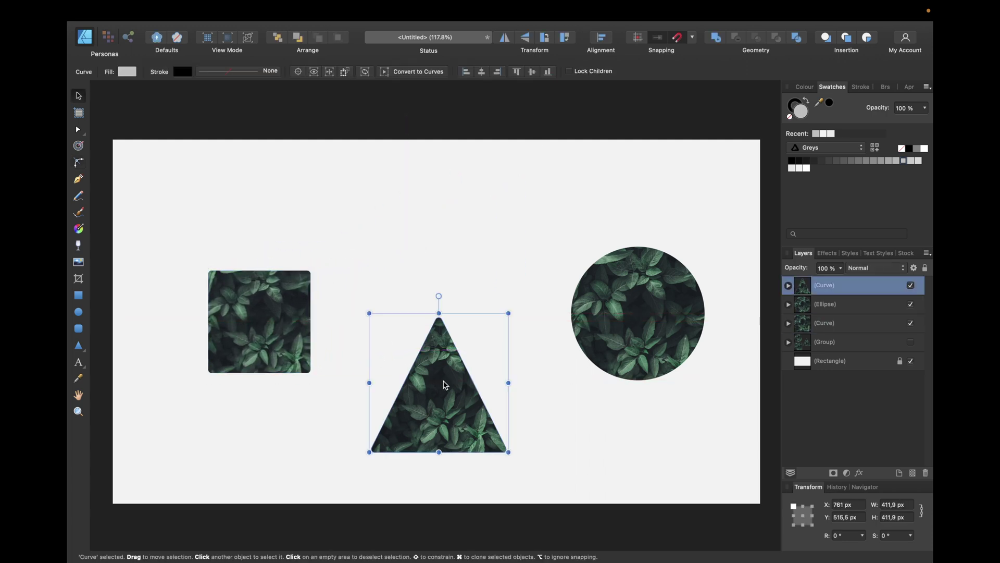
pyautogui.moveTo(446, 386); pyautogui.dragTo(445, 326)
pyautogui.moveTo(679, 326)
pyautogui.mouseDown()
pyautogui.moveTo(659, 326)
pyautogui.moveTo(677, 328)
pyautogui.moveTo(673, 336)
pyautogui.moveTo(669, 324)
pyautogui.mouseUp()
pyautogui.click(538, 214)
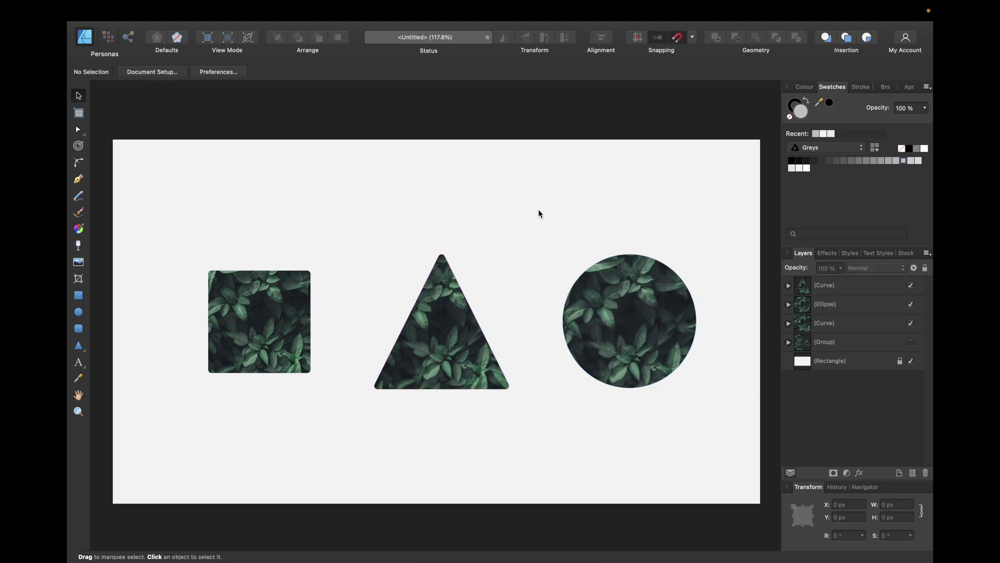